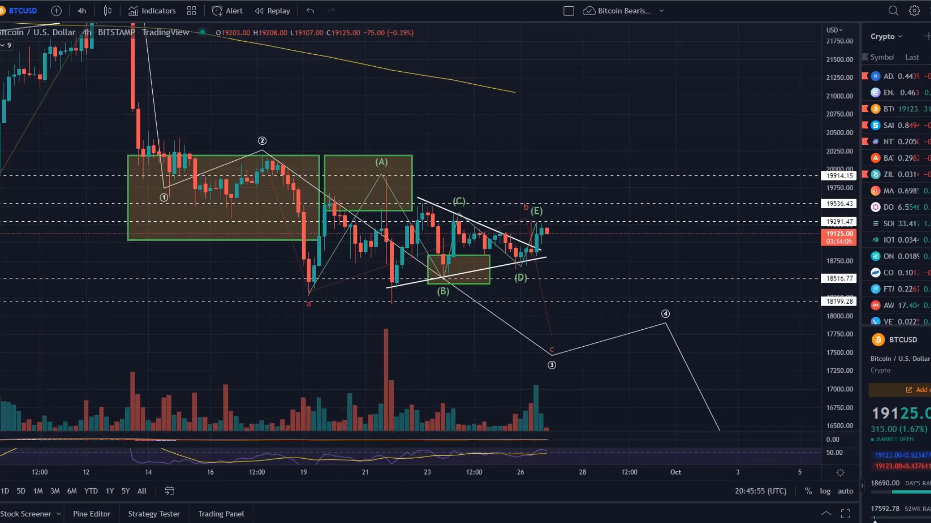
Step: Pan back and compress the price scale to show the late-August a-b-c swing and upper c box
{"action": "left_click_drag", "start_coordinate": [302, 420], "coordinate": [511, 339]}
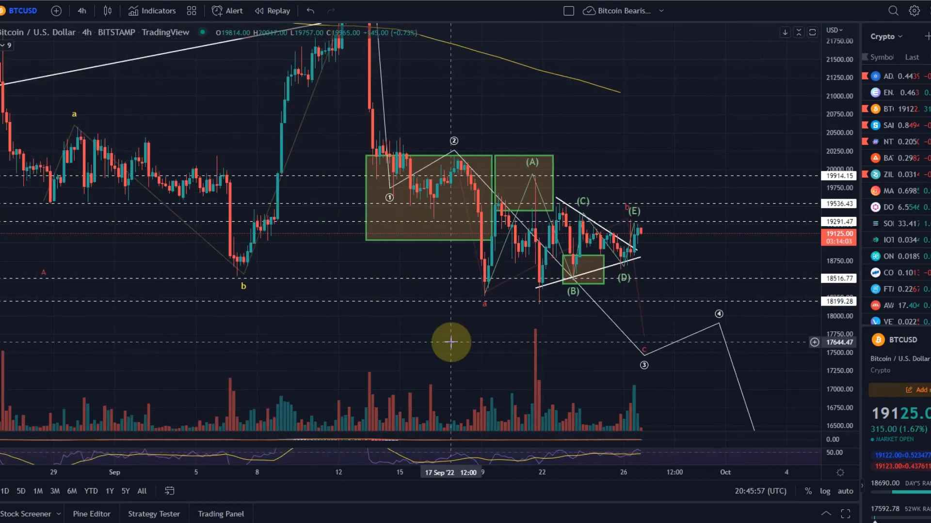
{"action": "left_click_drag", "start_coordinate": [554, 163], "coordinate": [490, 180]}
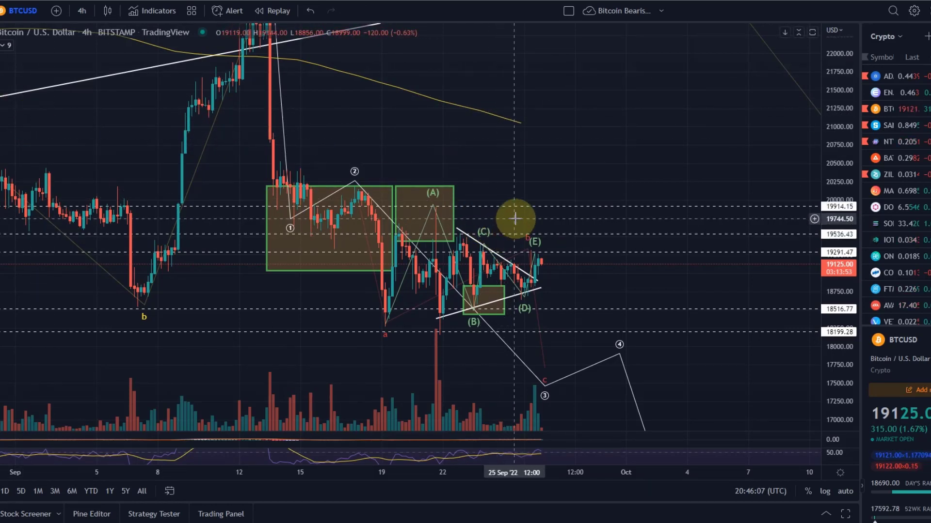
{"action": "scroll", "coordinate": [501, 214], "scroll_direction": "down", "scroll_amount": 3}
{"action": "left_click_drag", "start_coordinate": [822, 157], "coordinate": [800, 218]}
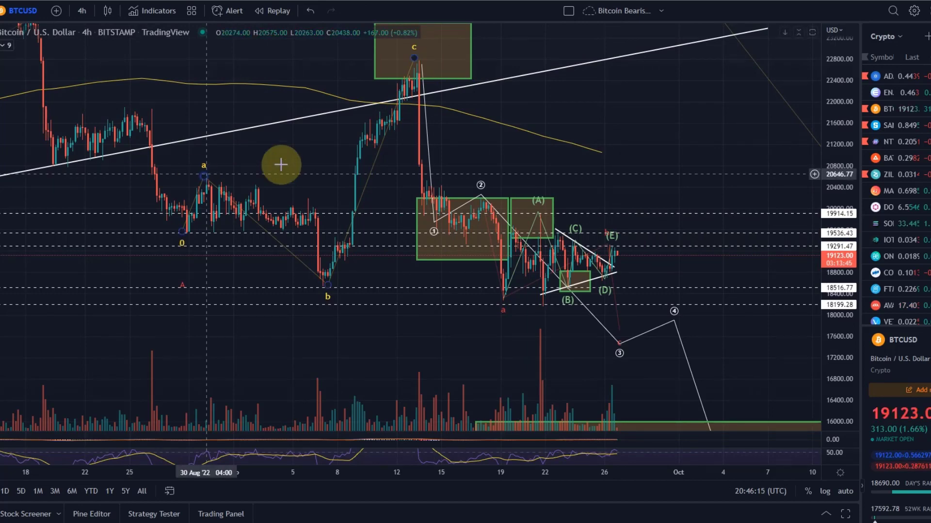
Step: Zoom out to the full projection, then select and deselect the lower target and c target boxes
{"action": "scroll", "coordinate": [771, 212], "scroll_direction": "down", "scroll_amount": 5}
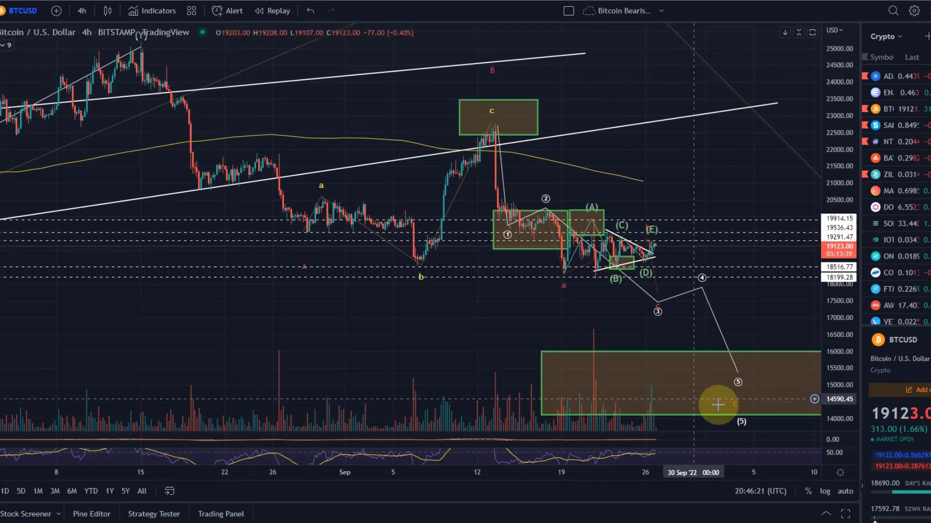
{"action": "left_click", "coordinate": [764, 402]}
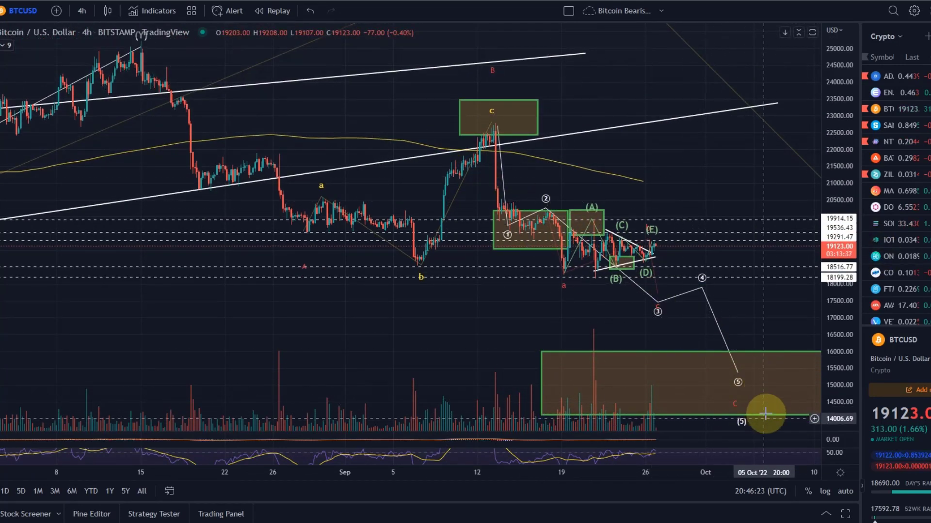
{"action": "left_click", "coordinate": [775, 351]}
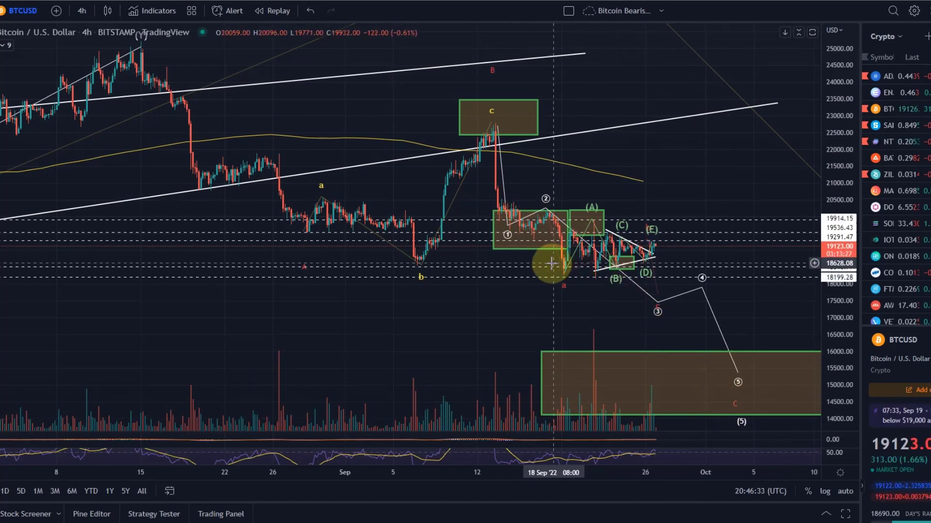
{"action": "left_click", "coordinate": [502, 136]}
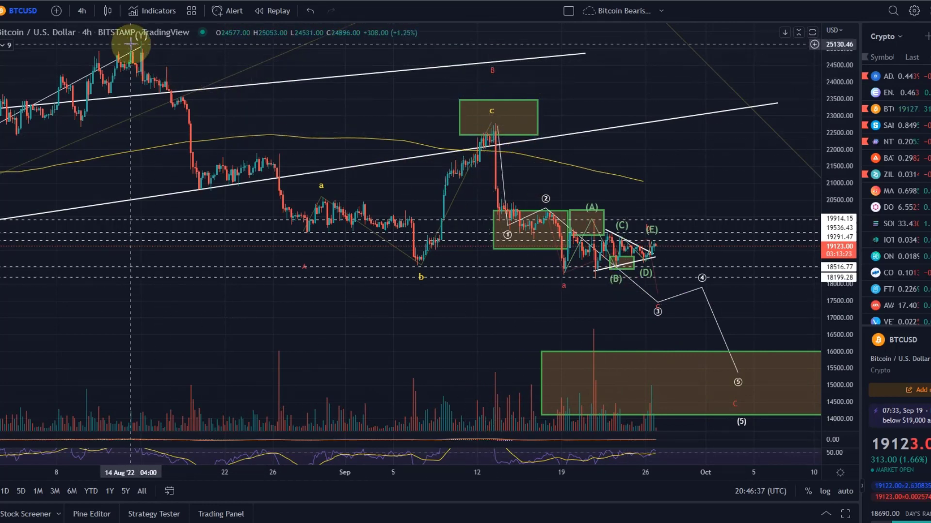
{"action": "left_click", "coordinate": [229, 165]}
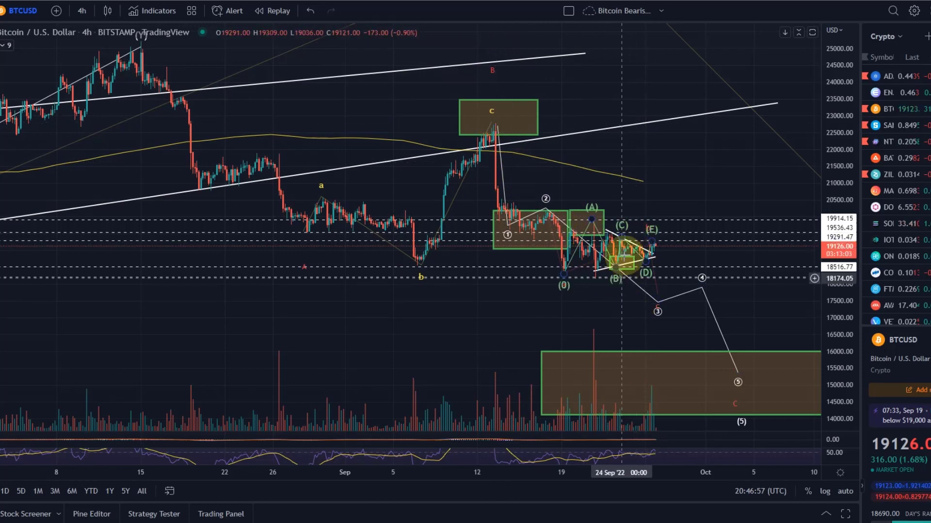
Step: Pan and stretch the price scale to enlarge the recent swings near the lower target box
{"action": "left_click_drag", "start_coordinate": [705, 388], "coordinate": [675, 373]}
{"action": "left_click_drag", "start_coordinate": [606, 293], "coordinate": [636, 404]}
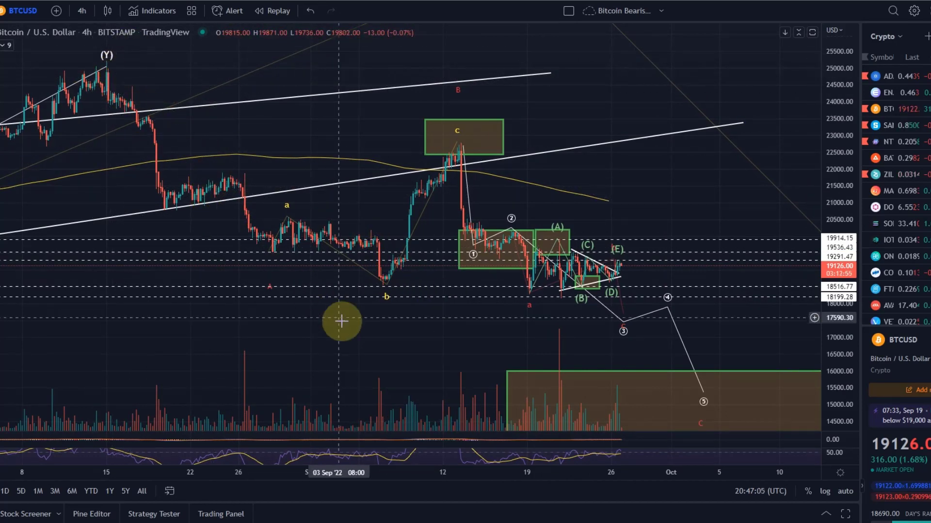
{"action": "left_click_drag", "start_coordinate": [650, 424], "coordinate": [639, 381]}
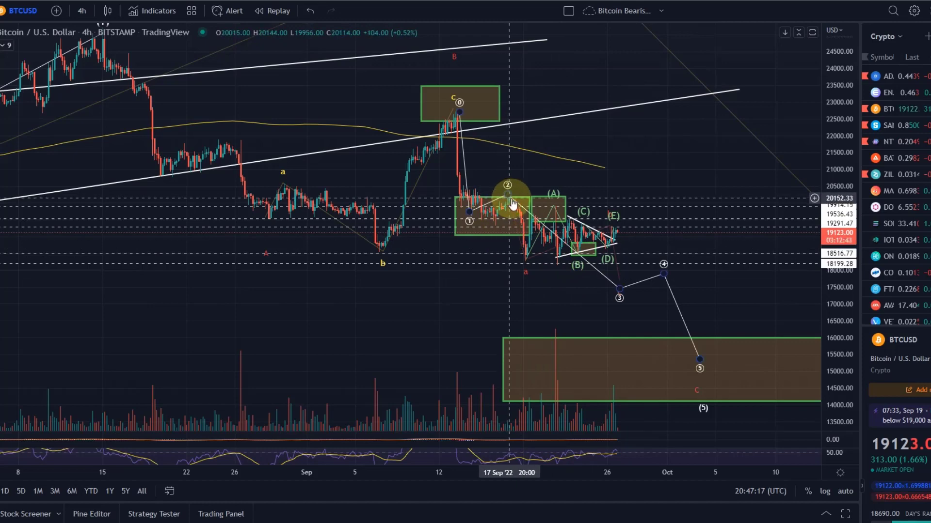
{"action": "left_click_drag", "start_coordinate": [828, 338], "coordinate": [836, 171]}
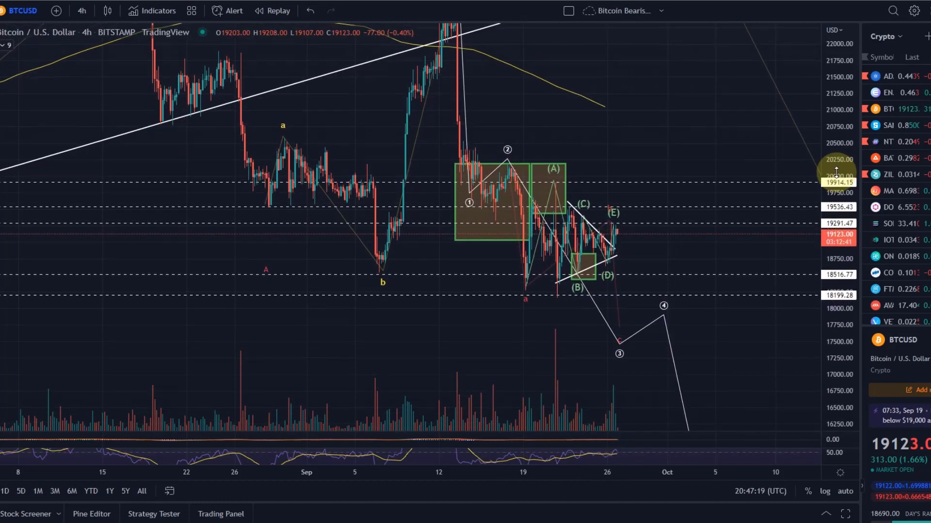
{"action": "scroll", "coordinate": [674, 224], "scroll_direction": "up", "scroll_amount": 3}
{"action": "left_click_drag", "start_coordinate": [679, 359], "coordinate": [666, 292]}
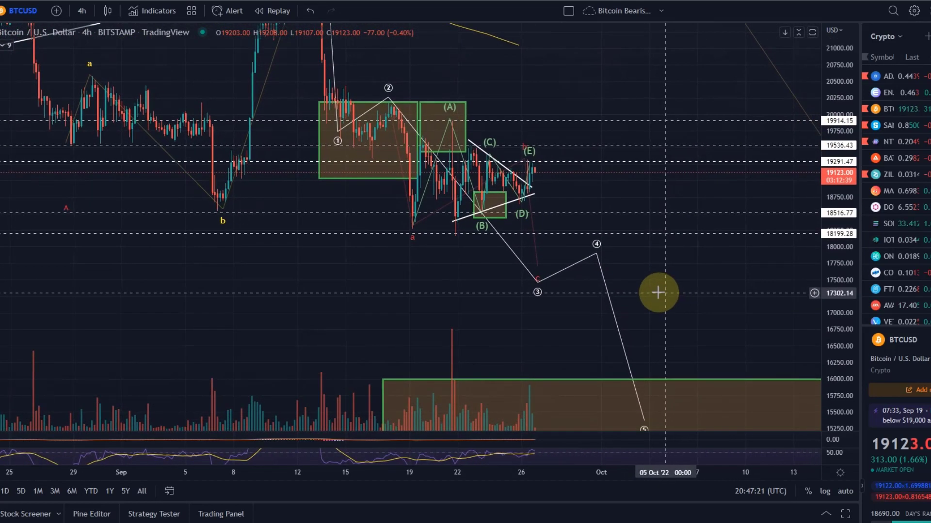
Step: Centre the triangle and sketch a yellow freehand path from wave 2 through (E) toward wave 3
{"action": "left_click_drag", "start_coordinate": [364, 231], "coordinate": [380, 279]}
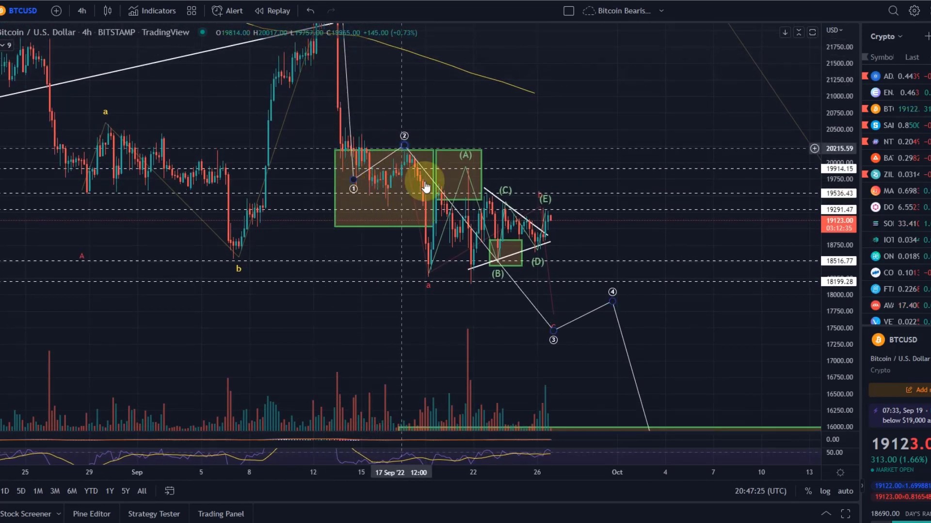
{"action": "left_click_drag", "start_coordinate": [431, 277], "coordinate": [399, 129]}
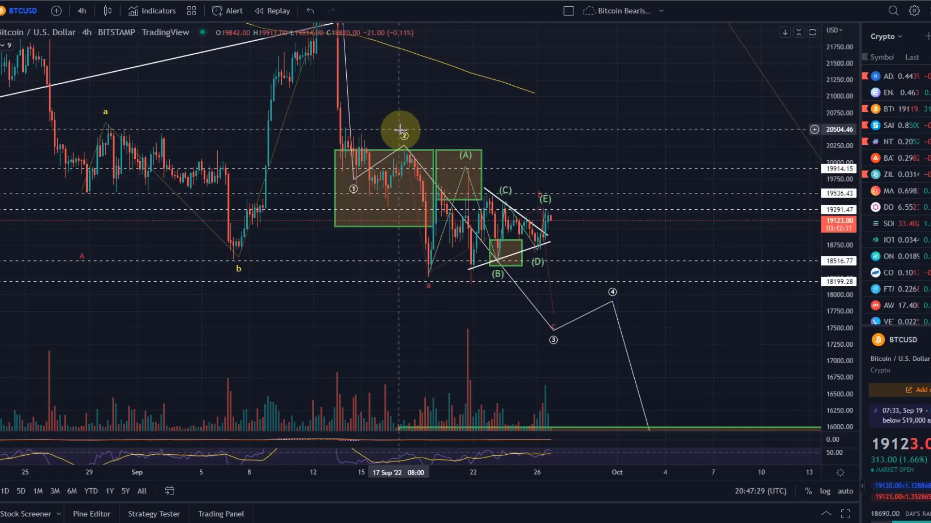
{"action": "mouse_move", "coordinate": [403, 163]}
{"action": "left_mouse_down"}
{"action": "mouse_move", "coordinate": [430, 270]}
{"action": "mouse_move", "coordinate": [460, 240]}
{"action": "mouse_move", "coordinate": [533, 206]}
{"action": "mouse_move", "coordinate": [561, 347]}
{"action": "left_mouse_up"}
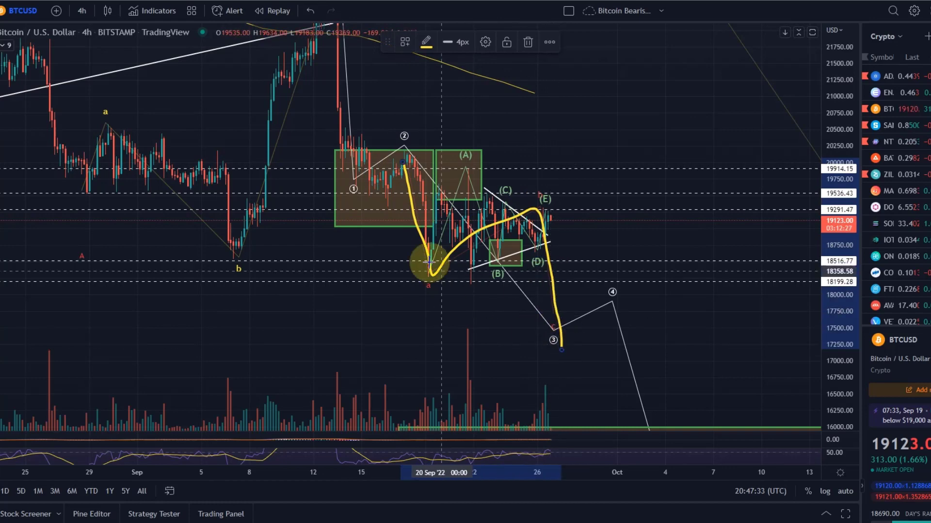
Step: Delete the freehand sketch and compress the price scale to show wave 5 and both boxes
{"action": "key", "text": "Delete"}
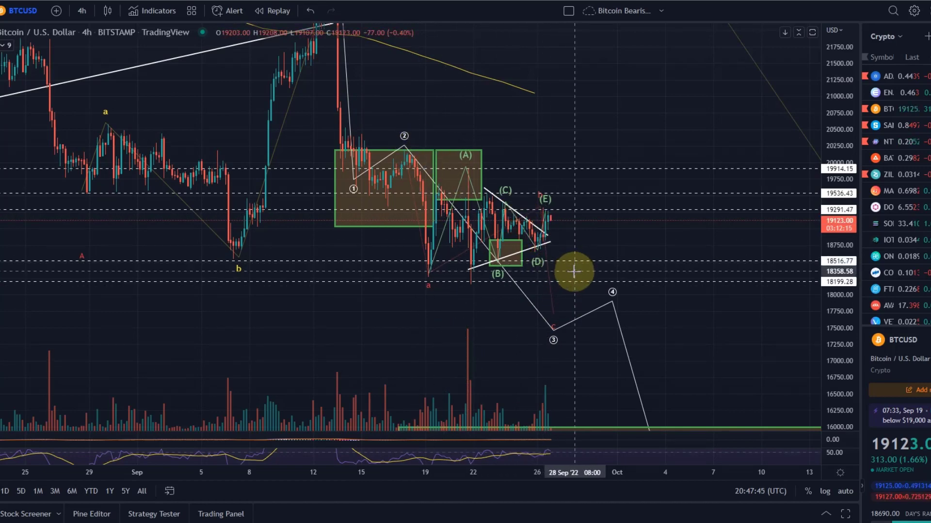
{"action": "left_click_drag", "start_coordinate": [842, 189], "coordinate": [853, 267]}
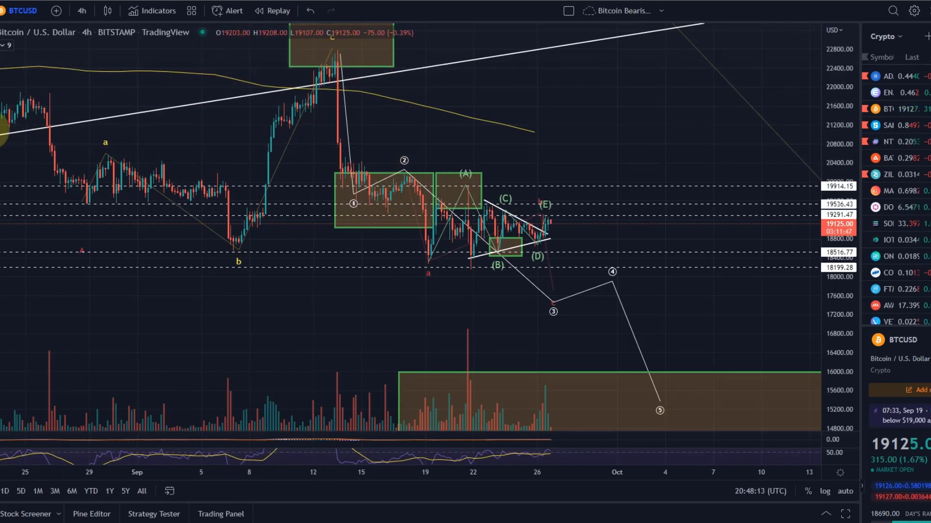
Step: Draw a gray Elliott impulse wave from the September high down into the lower target zone
{"action": "left_click", "coordinate": [1, 132]}
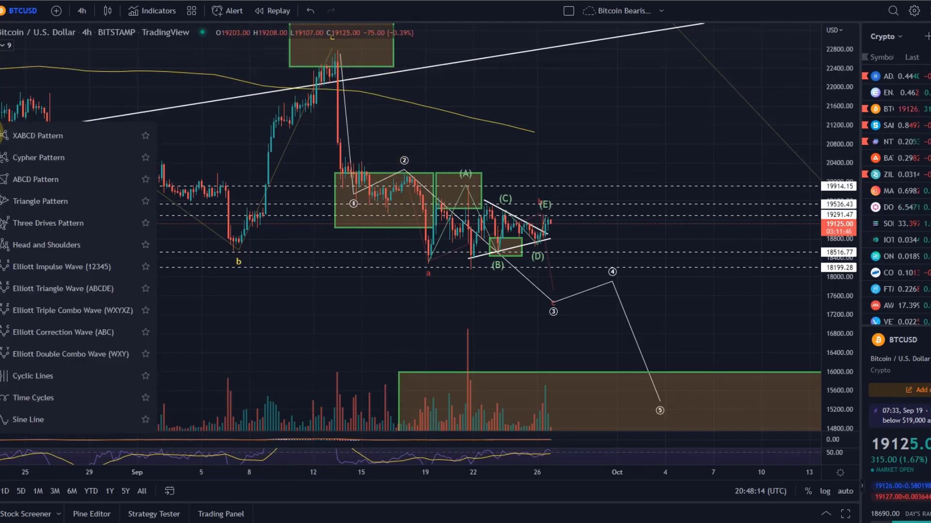
{"action": "left_click", "coordinate": [72, 267]}
{"action": "left_click", "coordinate": [332, 64]}
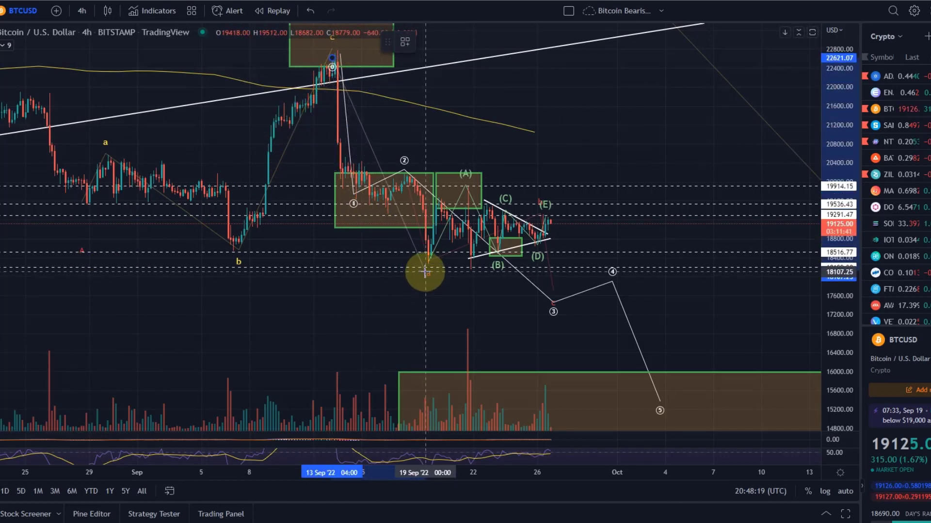
{"action": "left_click", "coordinate": [462, 188]}
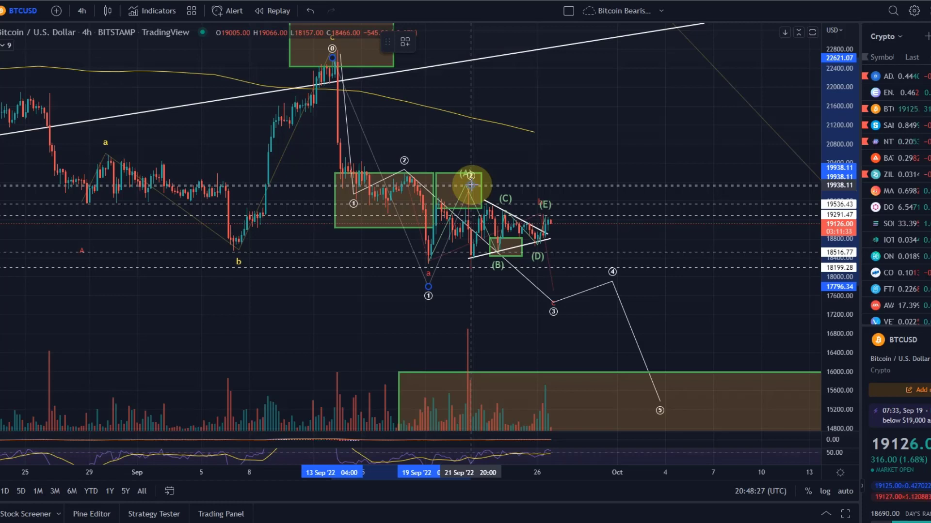
{"action": "mouse_move", "coordinate": [471, 186]}
{"action": "left_mouse_down"}
{"action": "mouse_move", "coordinate": [566, 220]}
{"action": "mouse_move", "coordinate": [504, 254]}
{"action": "mouse_move", "coordinate": [546, 228]}
{"action": "mouse_move", "coordinate": [505, 252]}
{"action": "mouse_move", "coordinate": [558, 308]}
{"action": "mouse_move", "coordinate": [559, 409]}
{"action": "mouse_move", "coordinate": [574, 404]}
{"action": "left_mouse_up"}
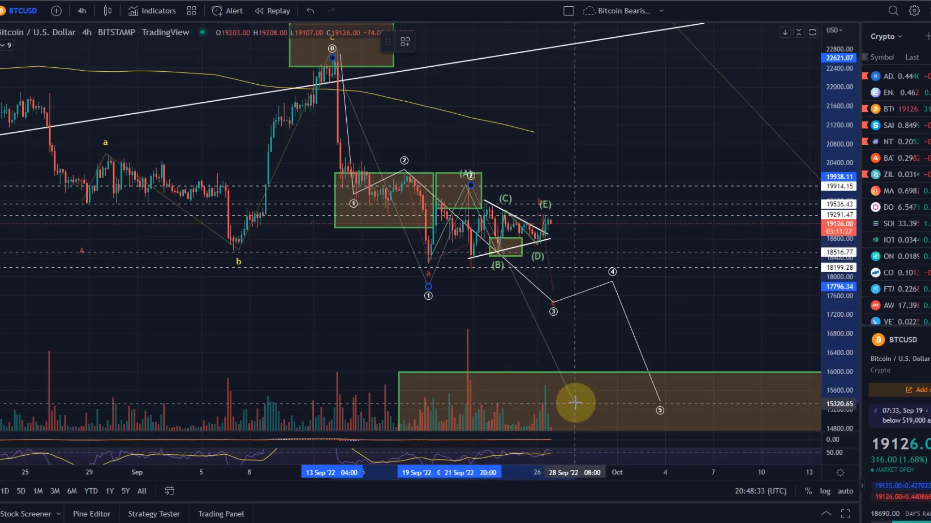
{"action": "left_click", "coordinate": [575, 403]}
{"action": "left_click", "coordinate": [601, 373]}
{"action": "left_click", "coordinate": [625, 420]}
Step: Move the gray projection's wave point 2 up to the (E) peak near 19,777
{"action": "left_click_drag", "start_coordinate": [500, 339], "coordinate": [482, 285]}
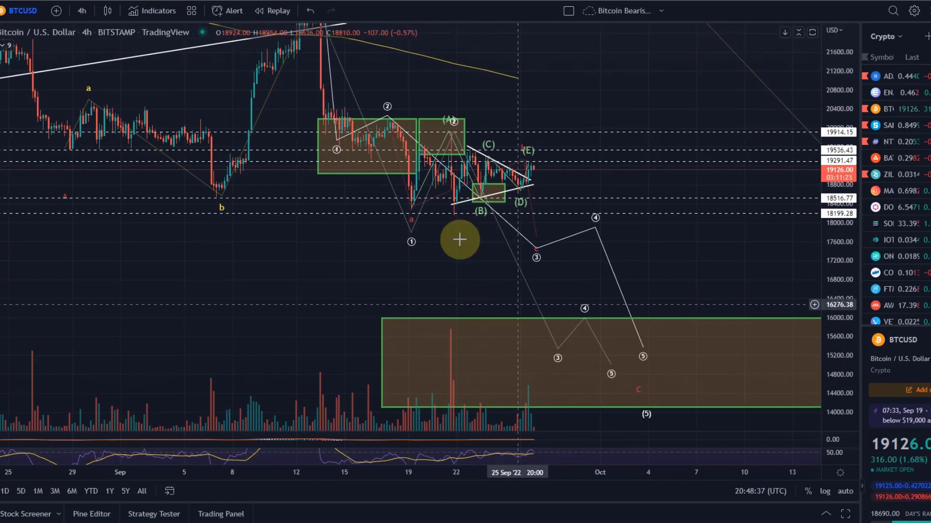
{"action": "left_click_drag", "start_coordinate": [600, 385], "coordinate": [598, 377]}
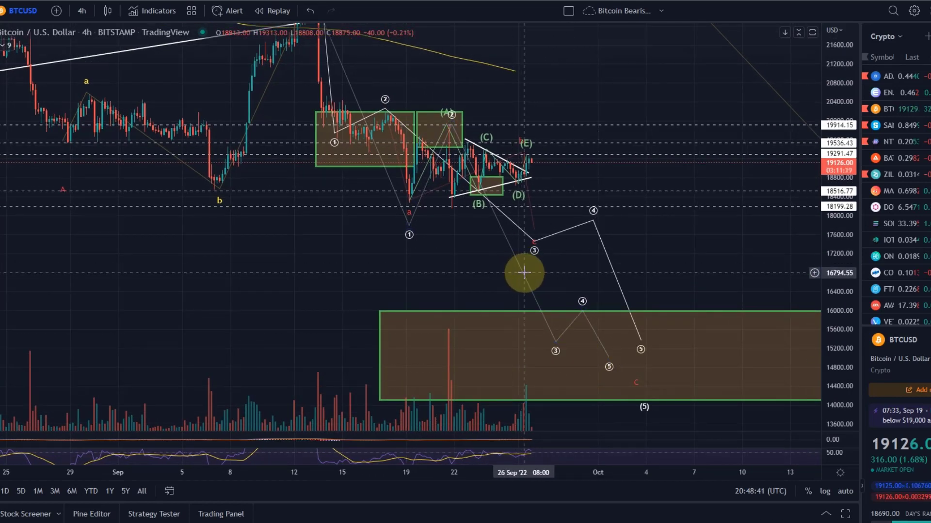
{"action": "left_click", "coordinate": [524, 273]}
{"action": "left_click_drag", "start_coordinate": [455, 124], "coordinate": [534, 132]}
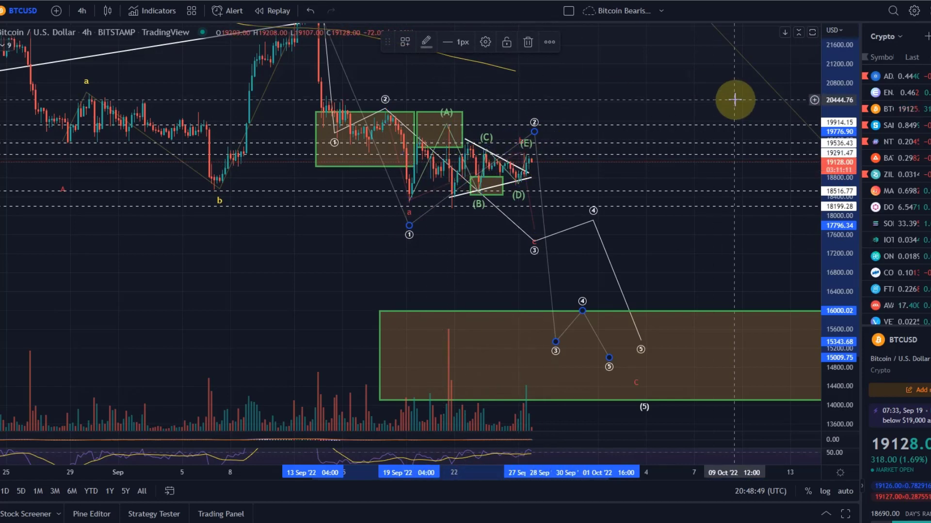
Step: Switch BTCUSD to the 1-hour interval and centre the (A)–(E) triangle with a stretched price scale
{"action": "scroll", "coordinate": [465, 211], "scroll_direction": "up", "scroll_amount": 3}
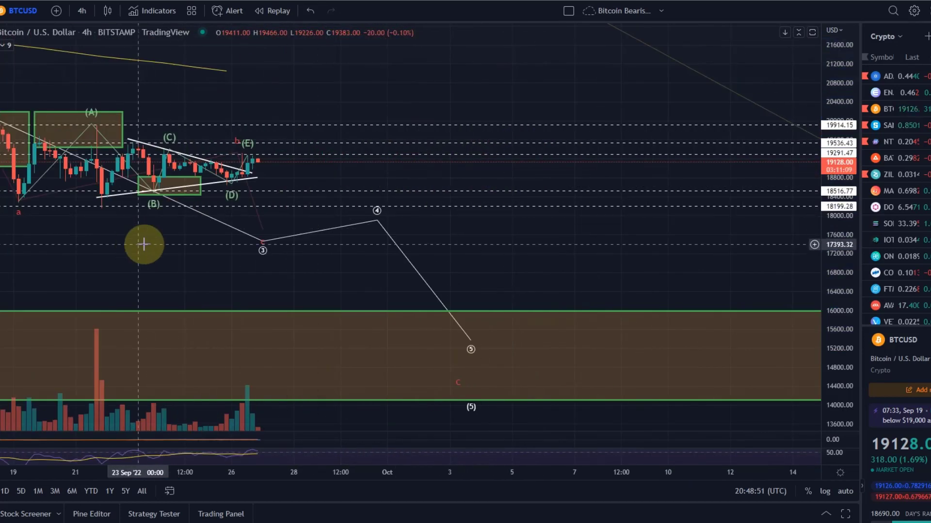
{"action": "left_click_drag", "start_coordinate": [135, 244], "coordinate": [249, 232]}
{"action": "left_click", "coordinate": [82, 10]}
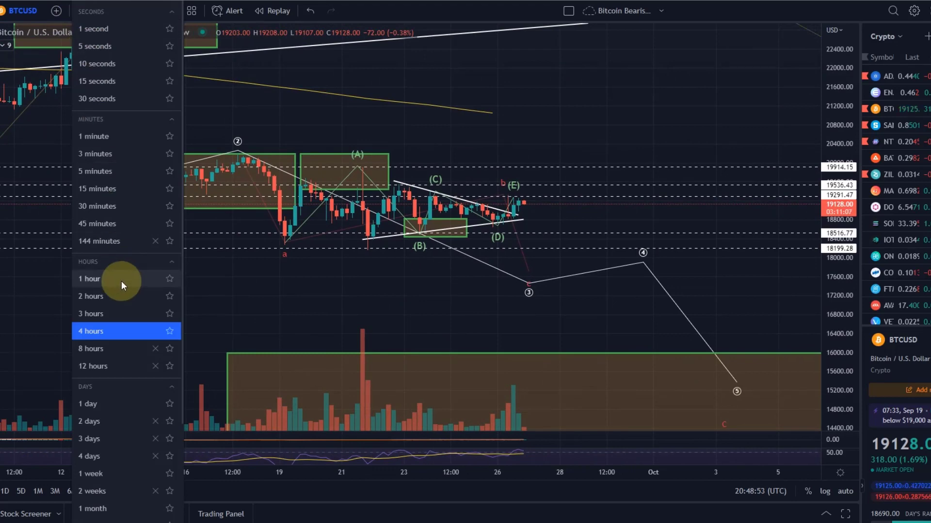
{"action": "left_click", "coordinate": [106, 279]}
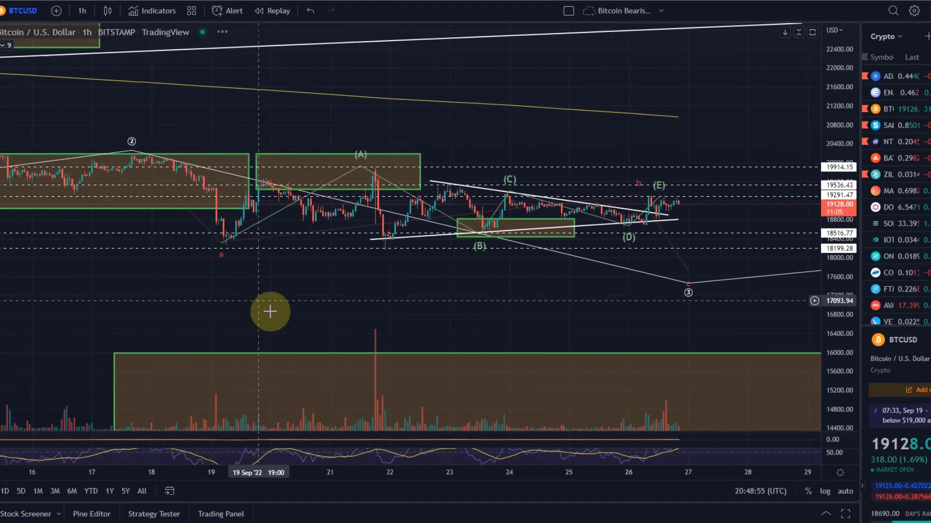
{"action": "left_click_drag", "start_coordinate": [843, 354], "coordinate": [751, 84]}
{"action": "left_click_drag", "start_coordinate": [737, 158], "coordinate": [650, 290]}
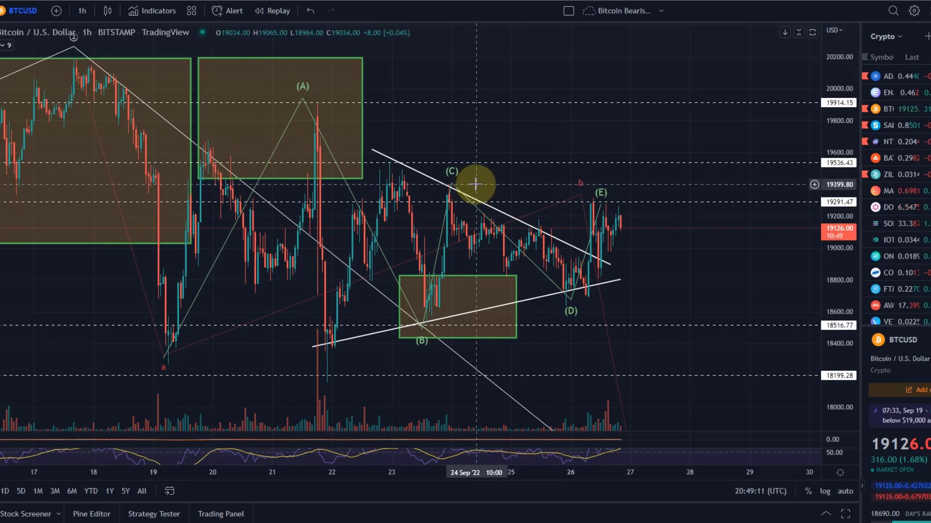
{"action": "left_click", "coordinate": [593, 237]}
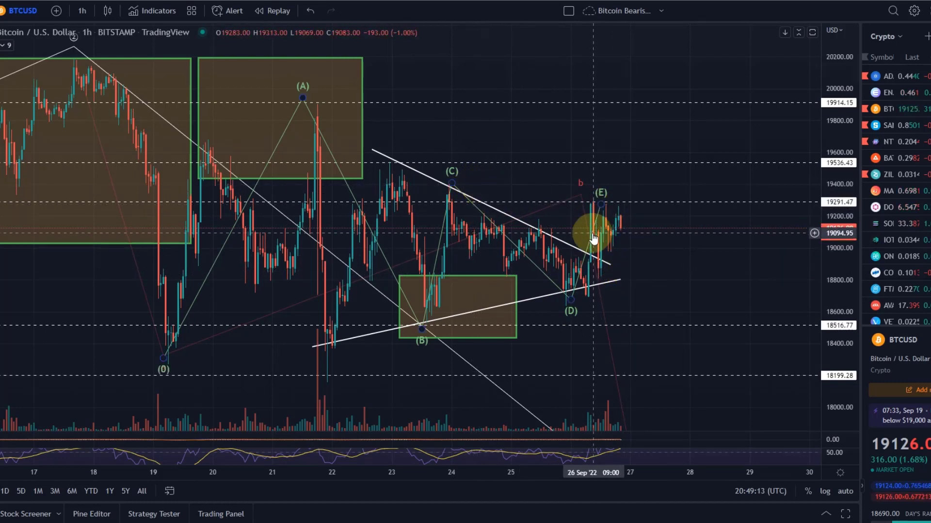
{"action": "left_click", "coordinate": [583, 202]}
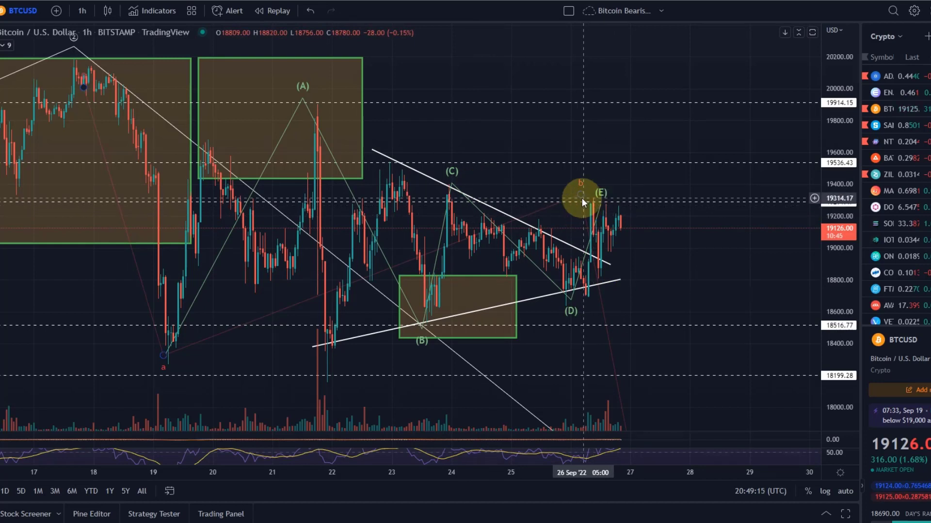
{"action": "left_click", "coordinate": [597, 206]}
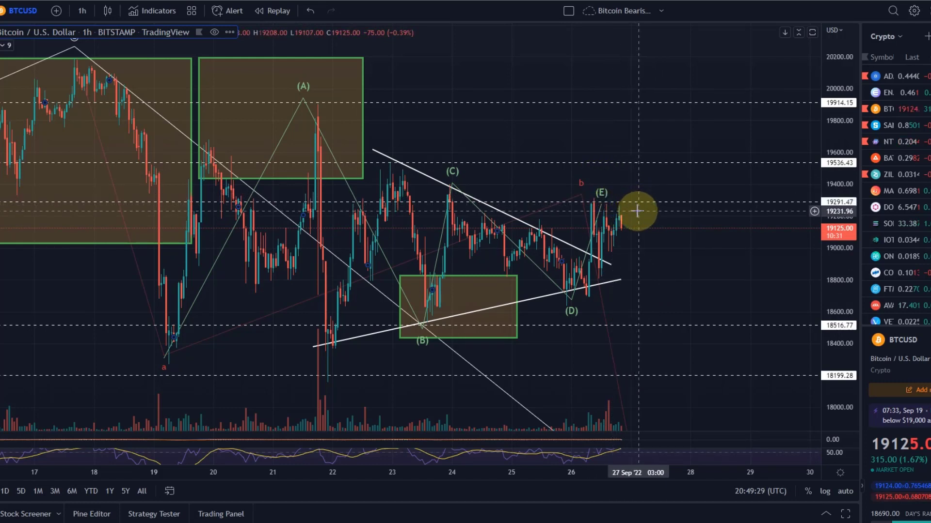
{"action": "left_click_drag", "start_coordinate": [690, 233], "coordinate": [593, 147]}
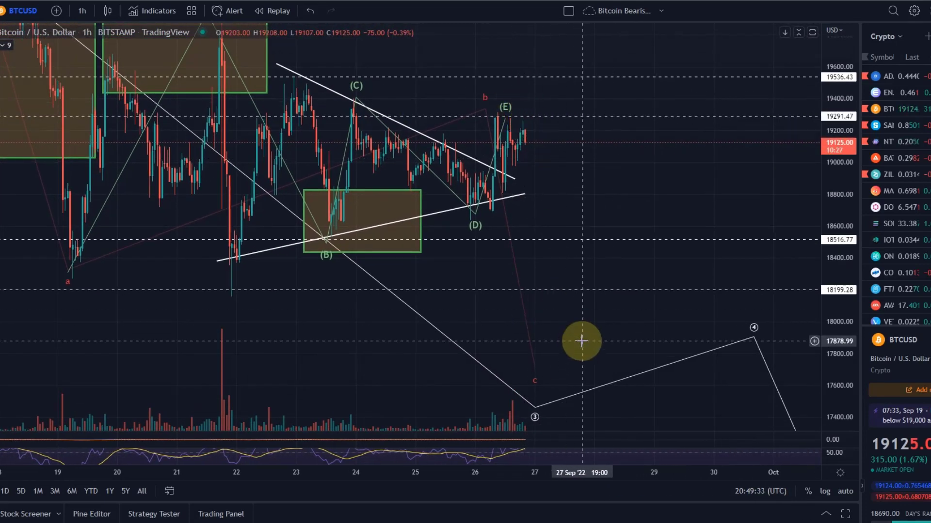
{"action": "scroll", "coordinate": [619, 234], "scroll_direction": "down", "scroll_amount": 3}
{"action": "left_click_drag", "start_coordinate": [652, 149], "coordinate": [781, 237]}
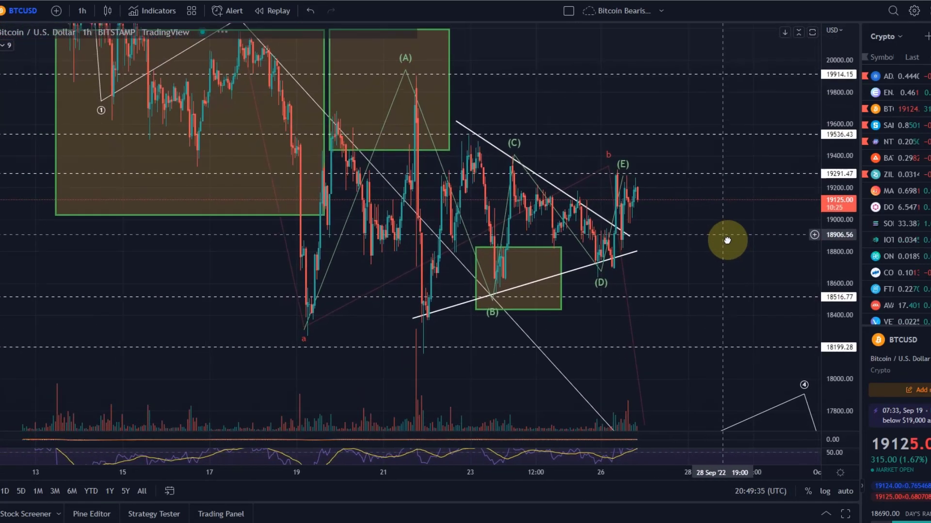
{"action": "left_click", "coordinate": [494, 305]}
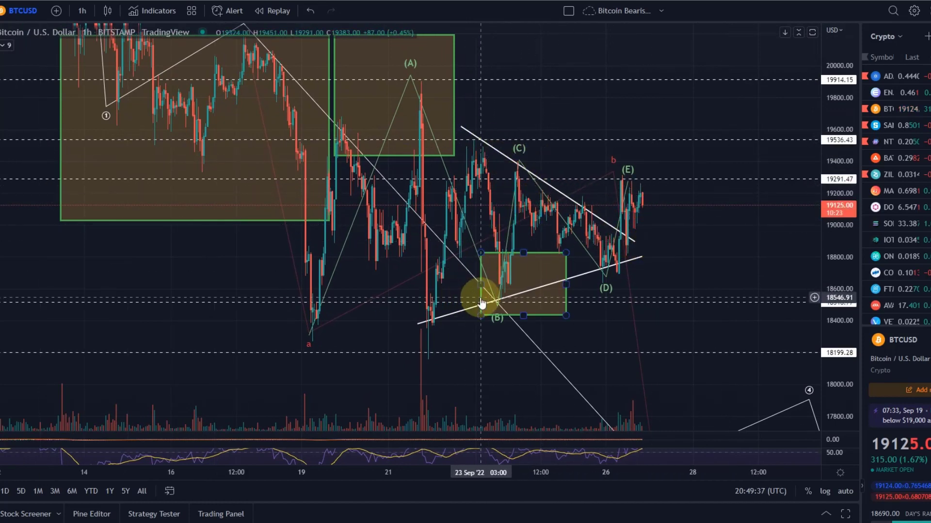
{"action": "left_click", "coordinate": [645, 242]}
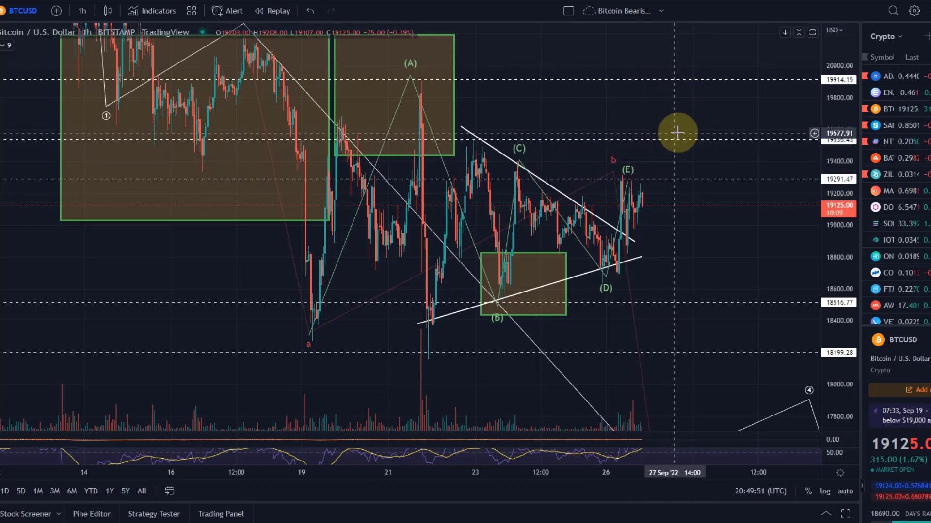
{"action": "left_click_drag", "start_coordinate": [602, 242], "coordinate": [559, 280]}
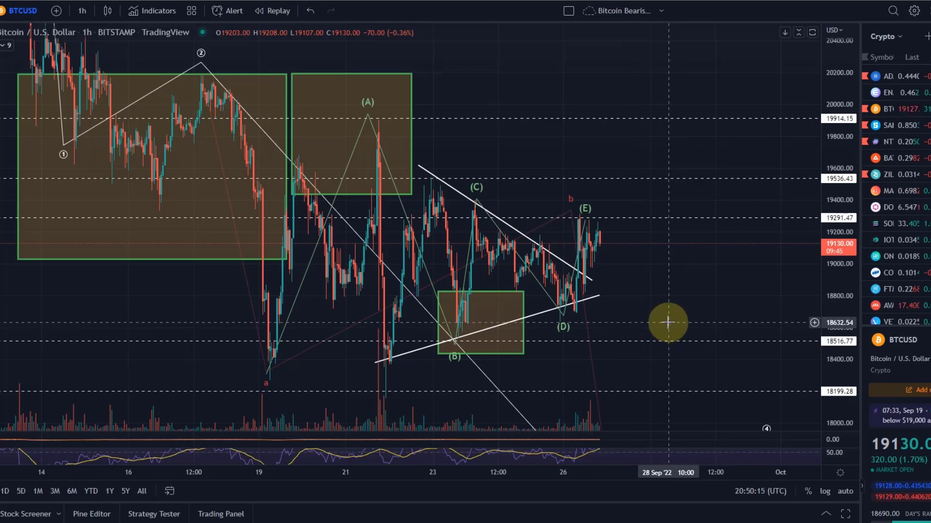
{"action": "left_click_drag", "start_coordinate": [670, 322], "coordinate": [619, 224]}
{"action": "left_click_drag", "start_coordinate": [839, 112], "coordinate": [840, 238]}
{"action": "scroll", "coordinate": [660, 234], "scroll_direction": "down", "scroll_amount": 3}
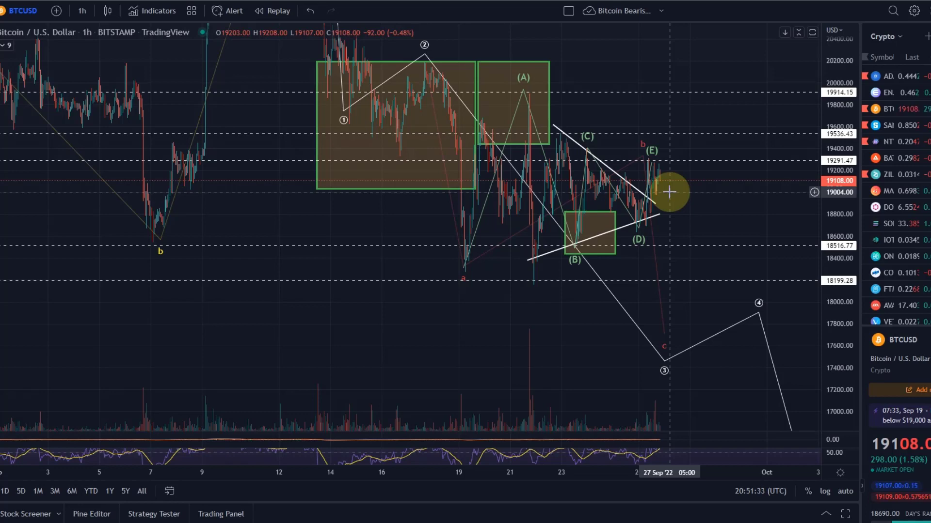
{"action": "scroll", "coordinate": [718, 148], "scroll_direction": "down", "scroll_amount": 5}
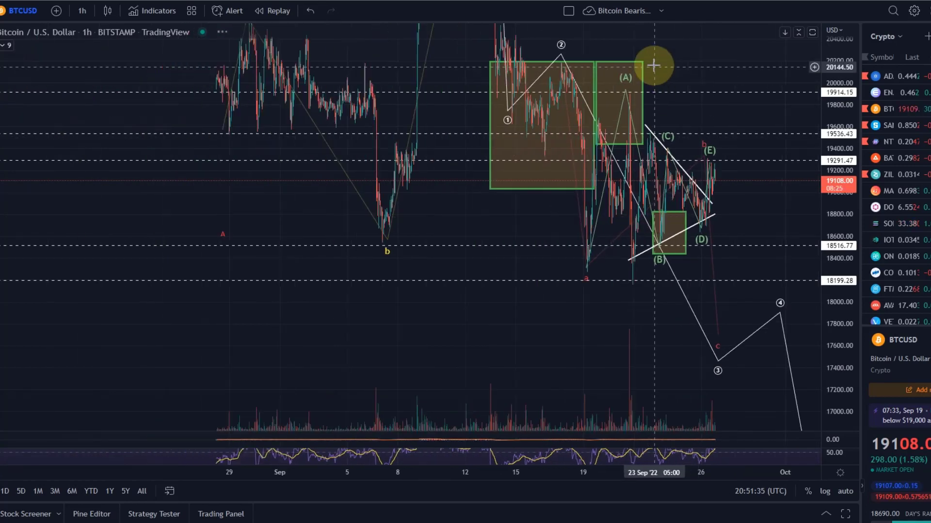
{"action": "left_click_drag", "start_coordinate": [710, 56], "coordinate": [626, 190]}
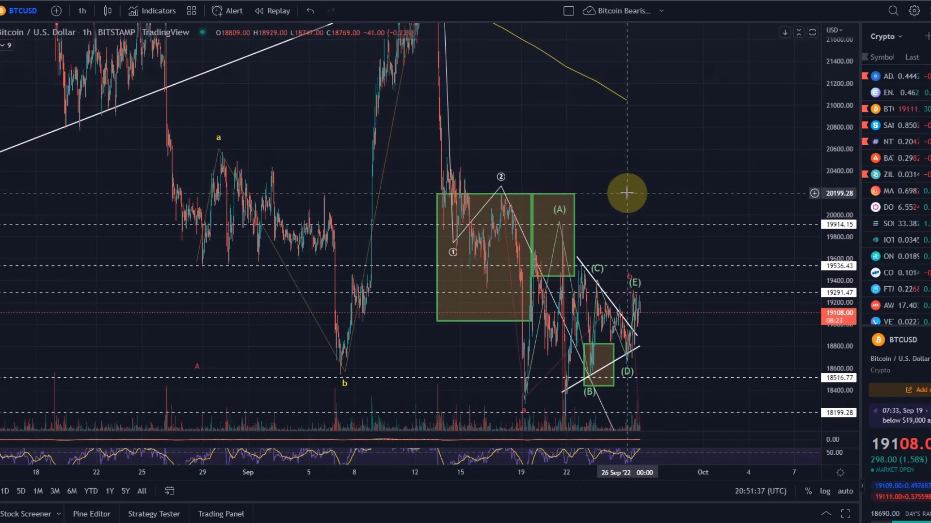